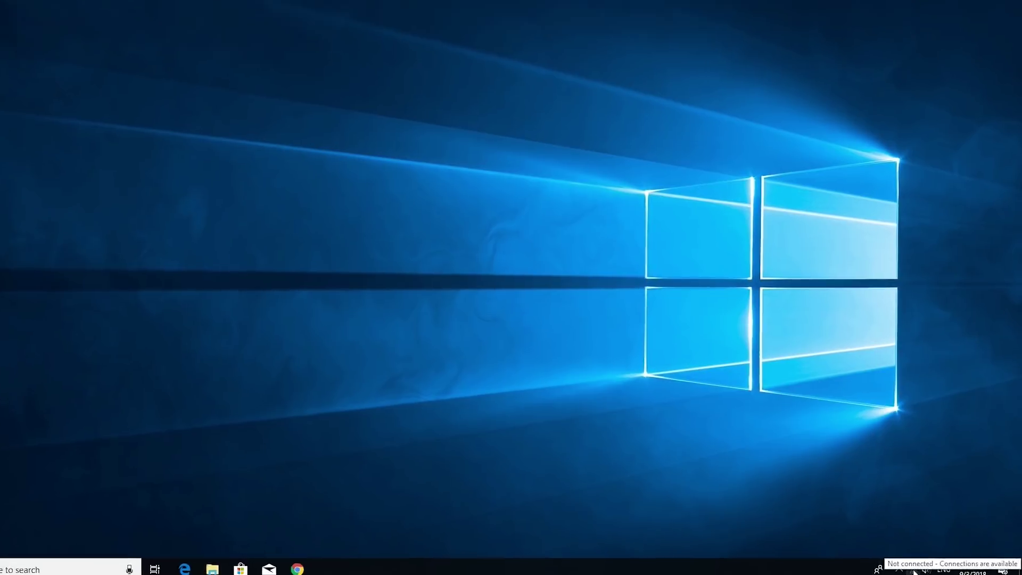
# Connect to the Lanes Wi-Fi network and submit its network security key
pyautogui.click(922, 564)
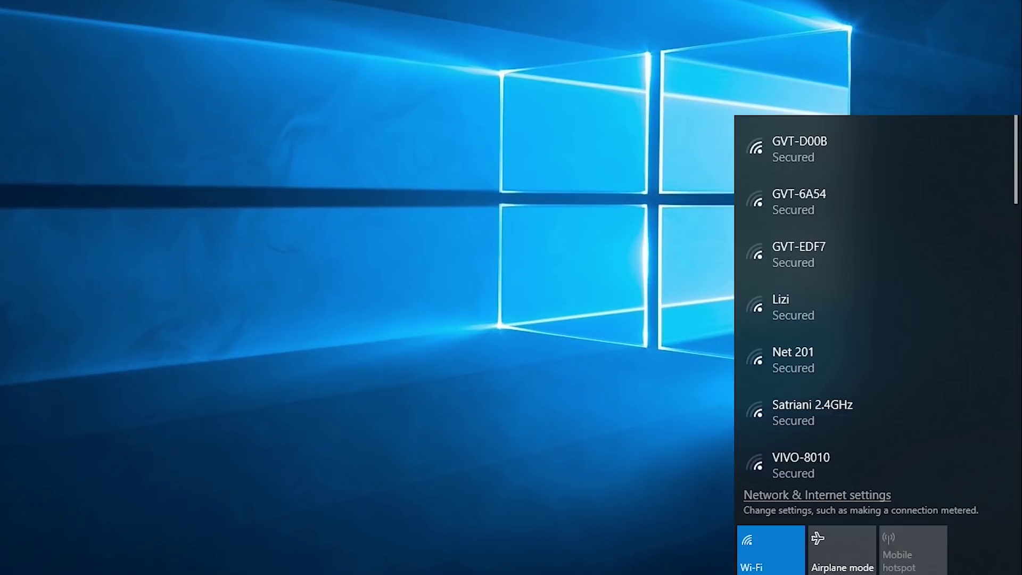
pyautogui.moveTo(1016, 194); pyautogui.dragTo(1017, 309)
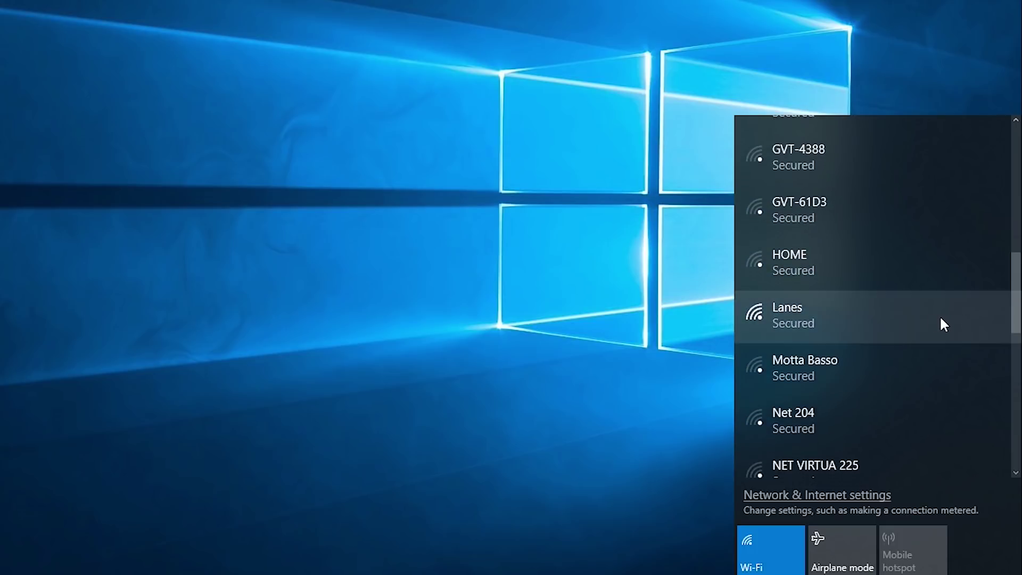
pyautogui.click(933, 322)
pyautogui.click(938, 379)
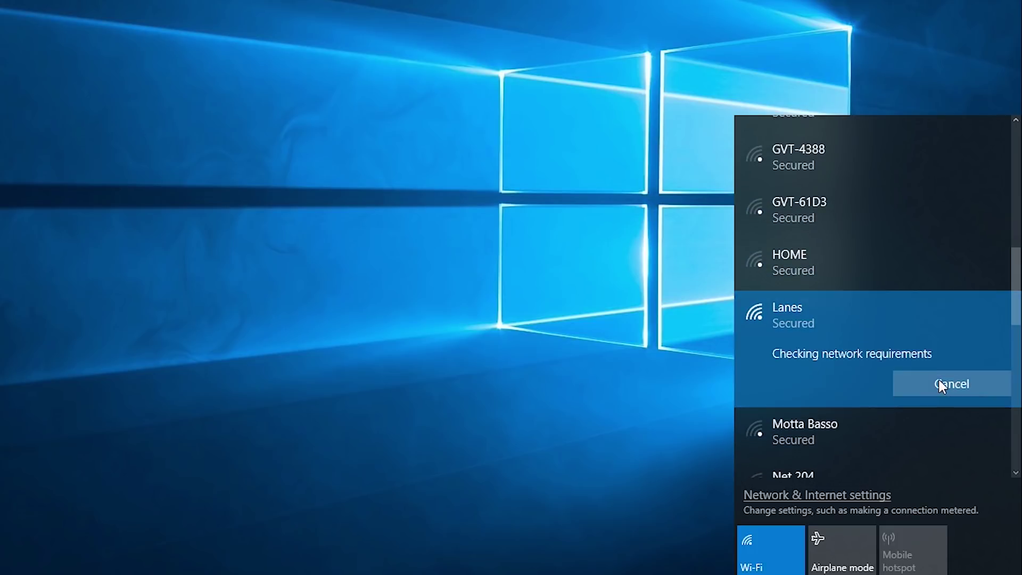
pyautogui.write('123456789012')
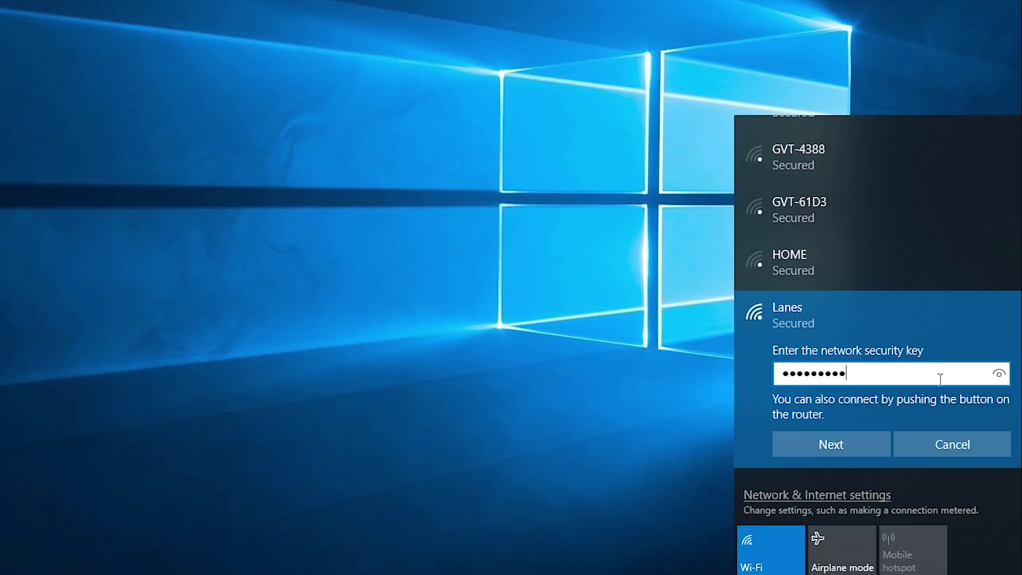
pyautogui.click(869, 444)
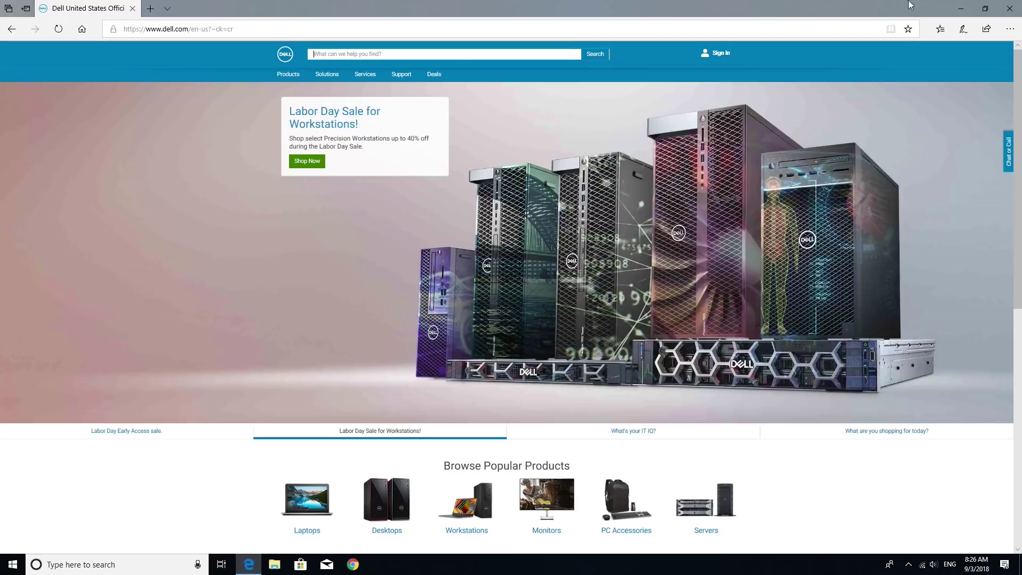
# Close Microsoft Edge once the Dell homepage has loaded
pyautogui.click(1010, 8)
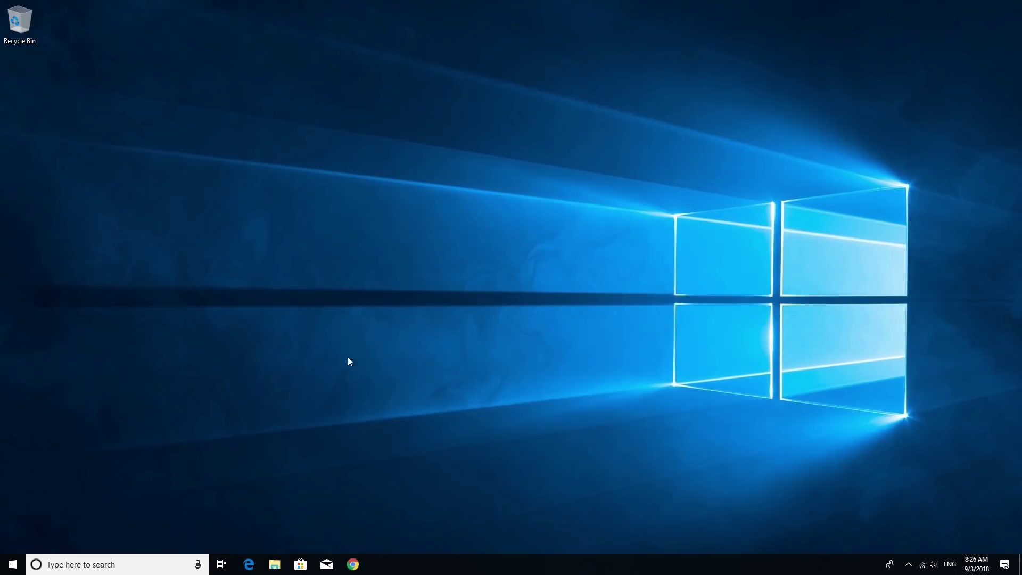
# In Settings > Apps > Default apps, bring up alternatives to Google Chrome as web browser
pyautogui.click(7, 564)
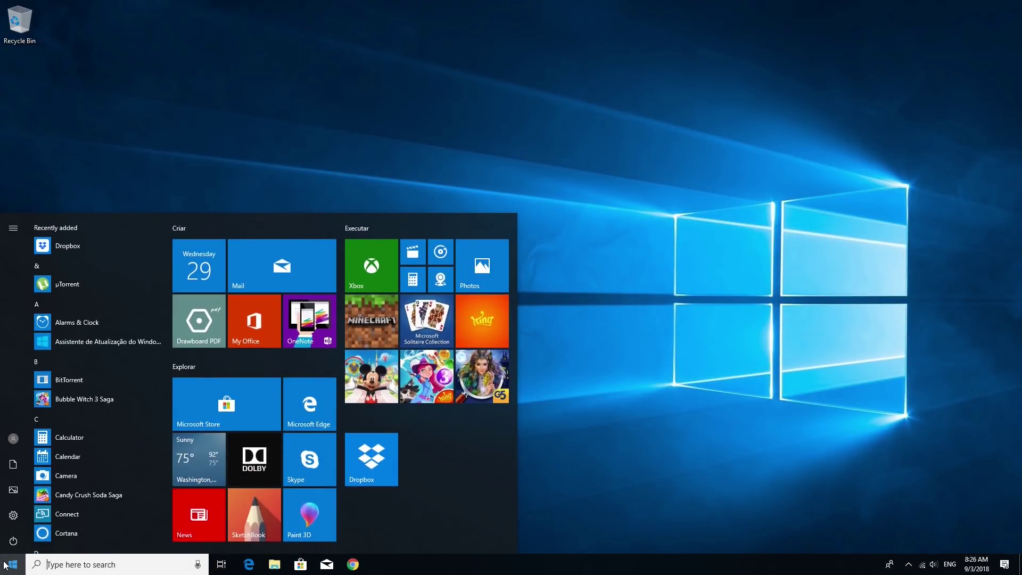
pyautogui.click(15, 519)
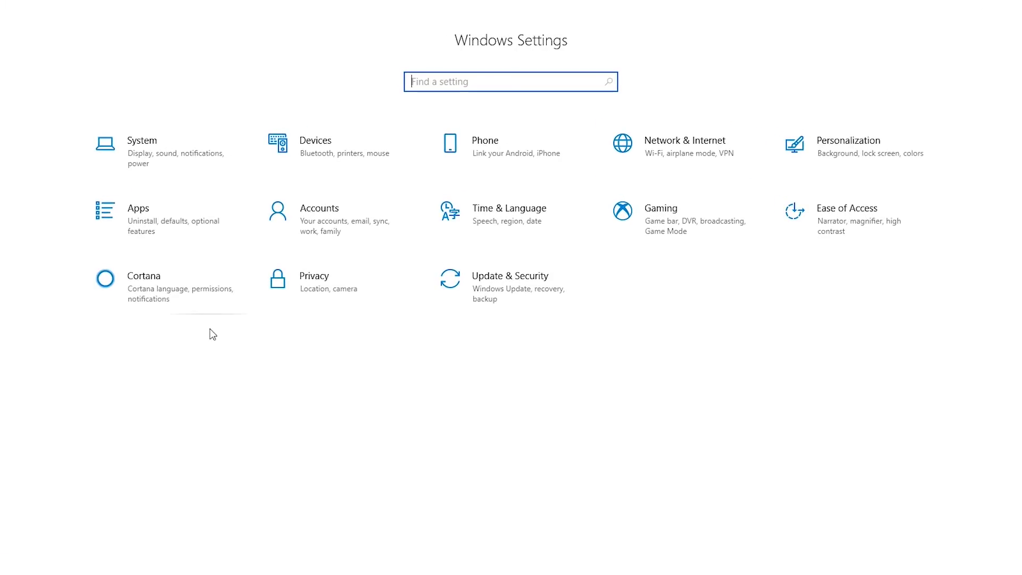
pyautogui.click(177, 236)
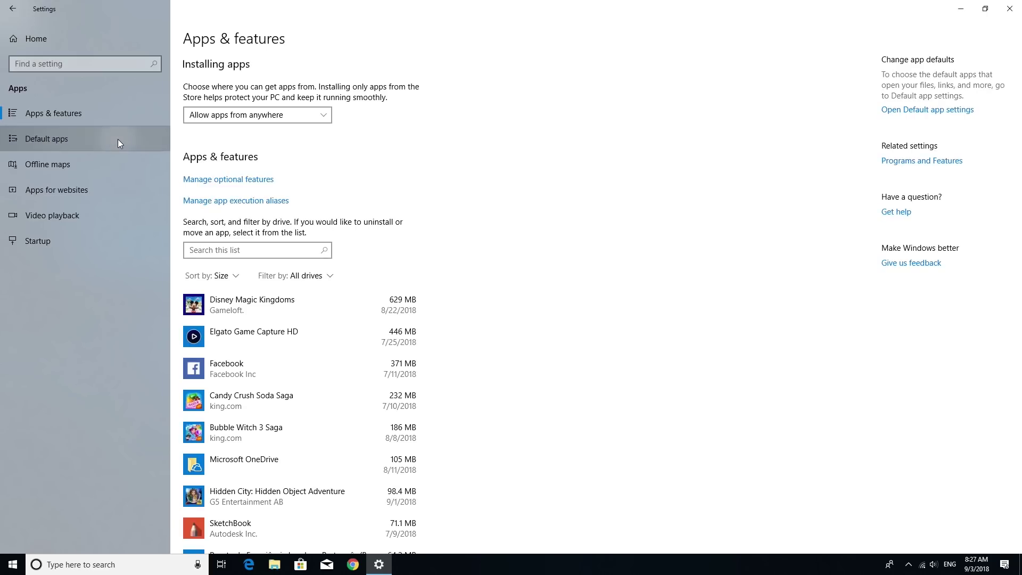
pyautogui.click(117, 139)
pyautogui.click(321, 429)
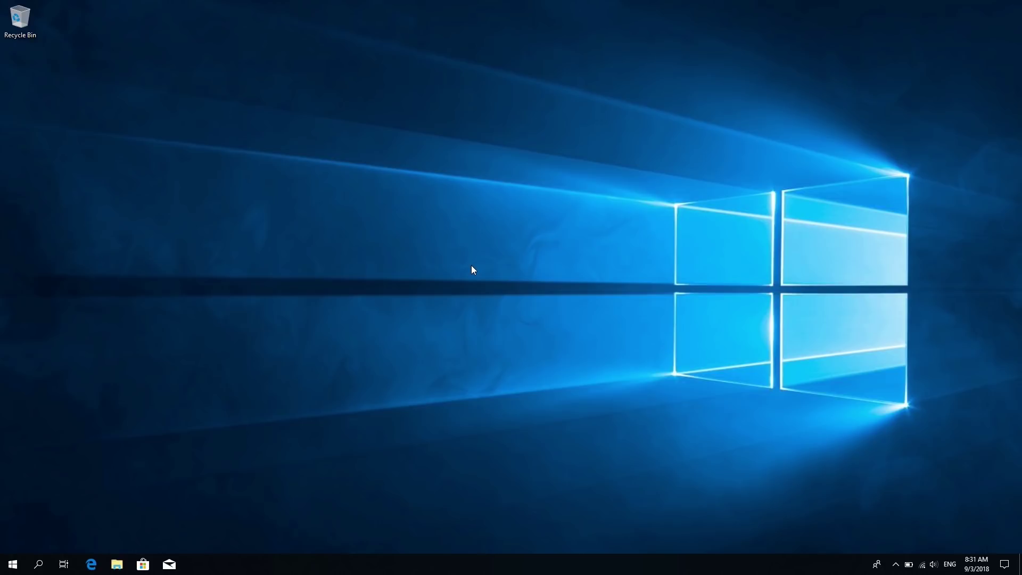
# Under Accounts, choose signing in with a Microsoft account and start entering the account e-mail
pyautogui.click(13, 564)
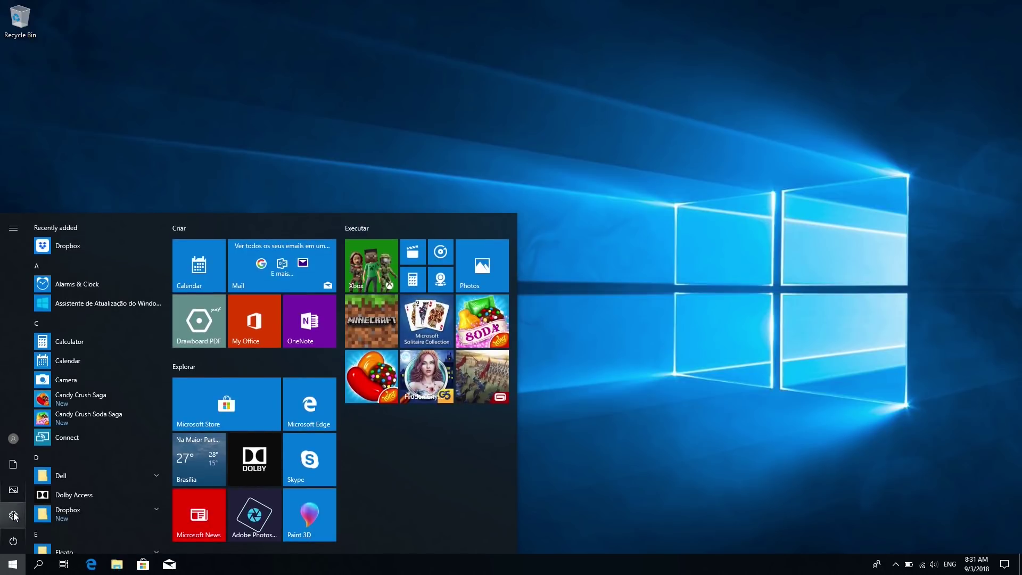
pyautogui.click(14, 516)
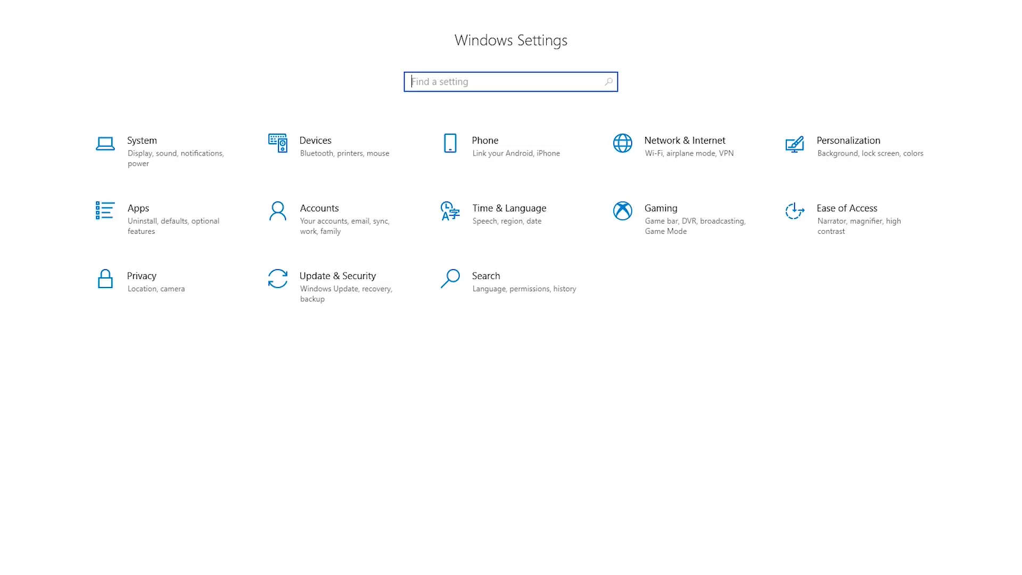
pyautogui.click(328, 216)
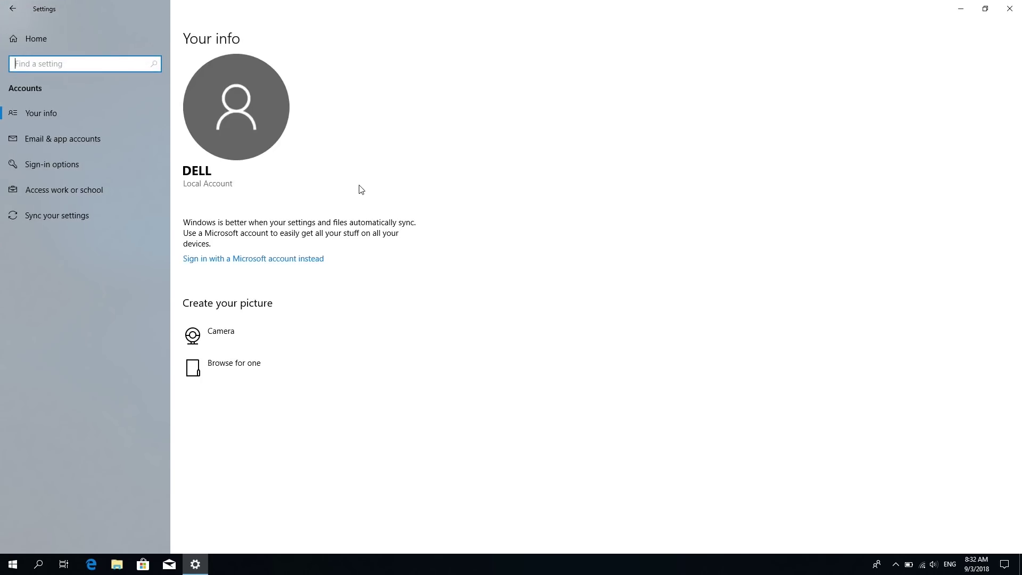
pyautogui.click(282, 260)
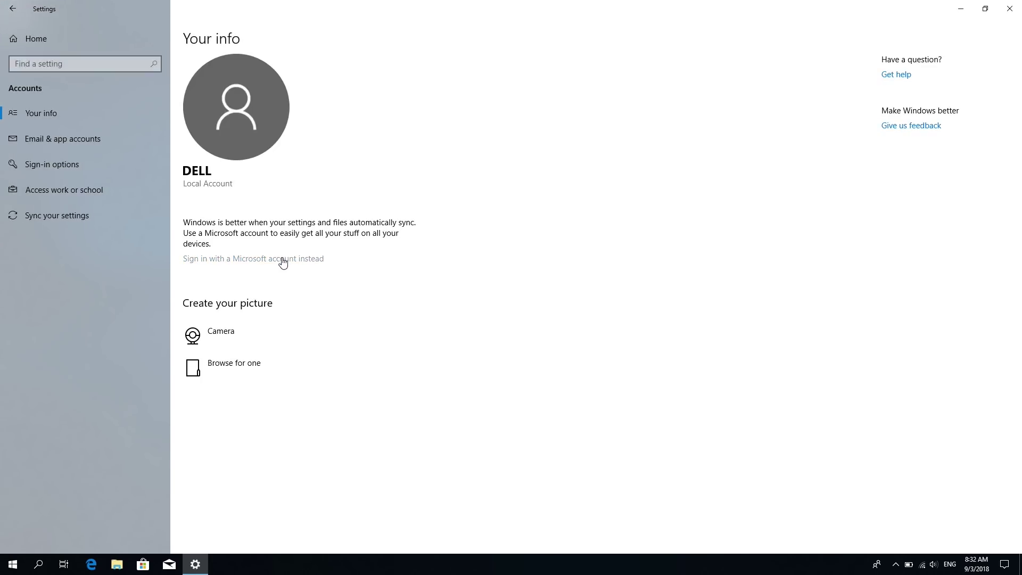
pyautogui.write('mse')
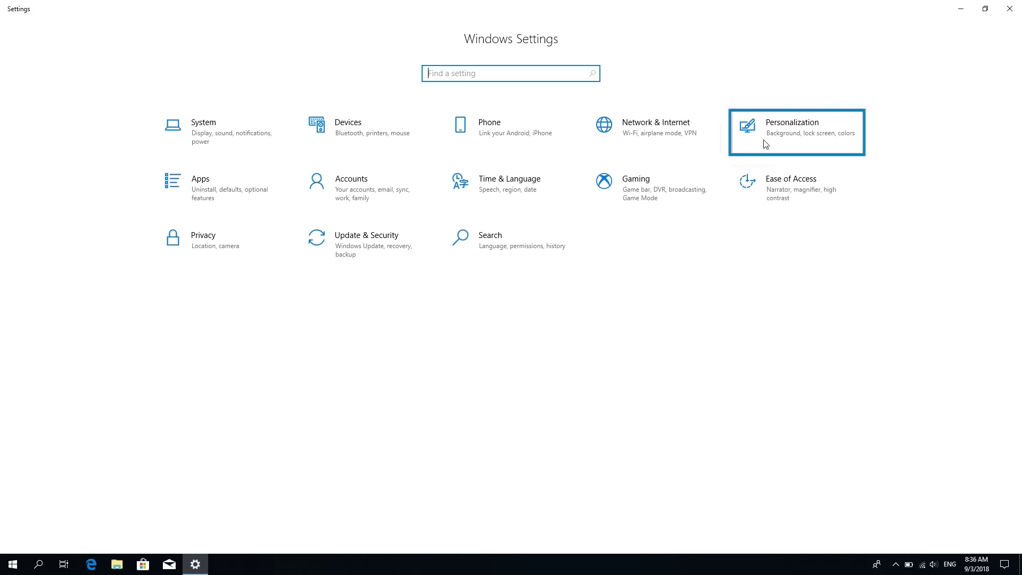
# Set the underwater picture as wallpaper, teal as accent colour, and Dark app mode
pyautogui.click(788, 144)
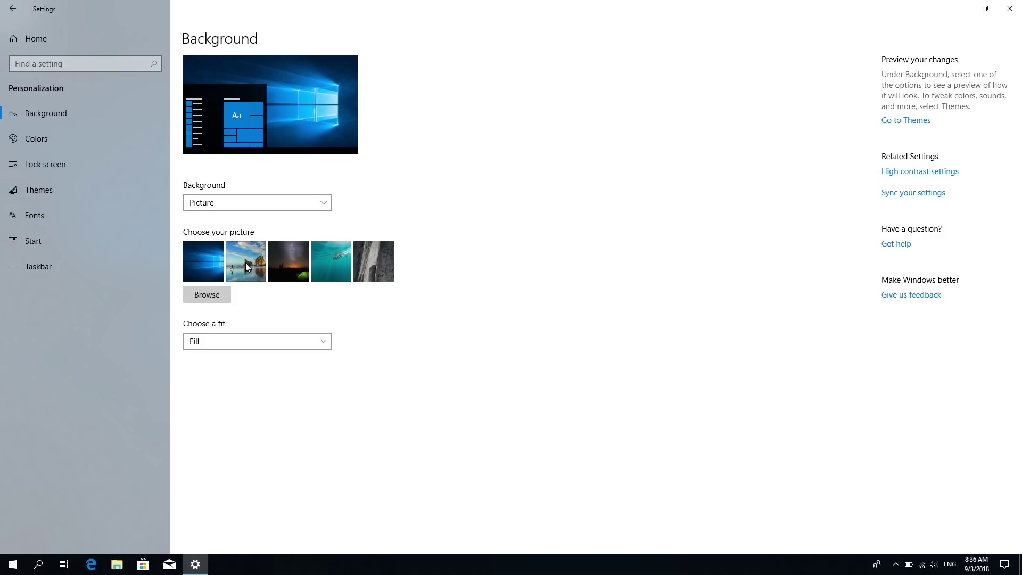
pyautogui.click(326, 271)
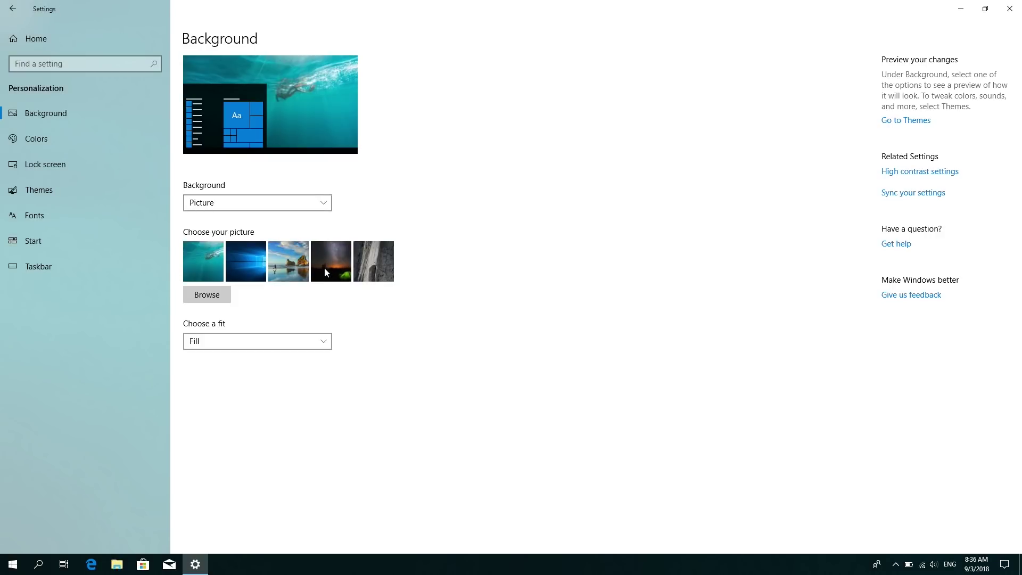
pyautogui.click(114, 139)
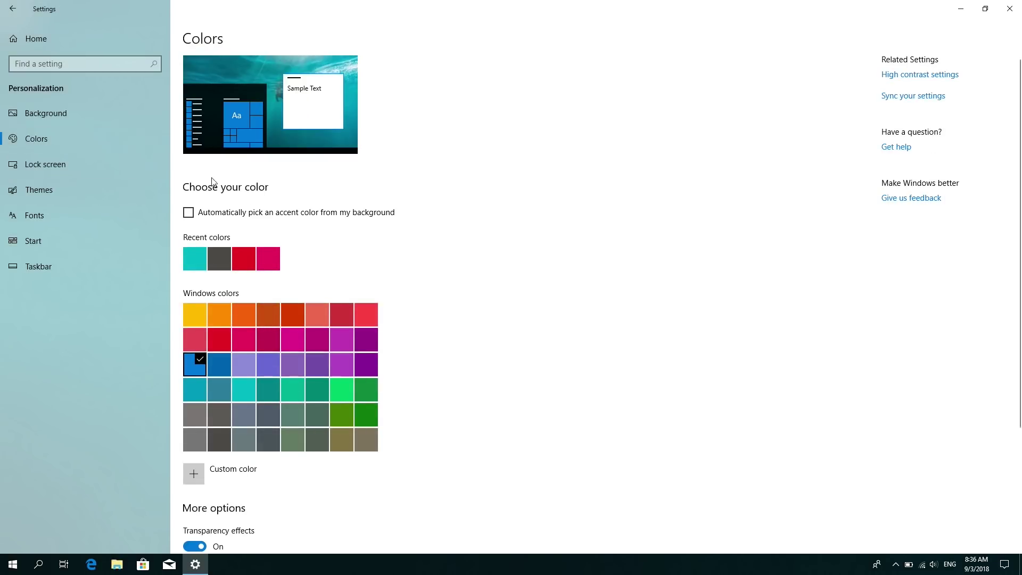
pyautogui.scroll(-2, 407, 314)
pyautogui.click(299, 337)
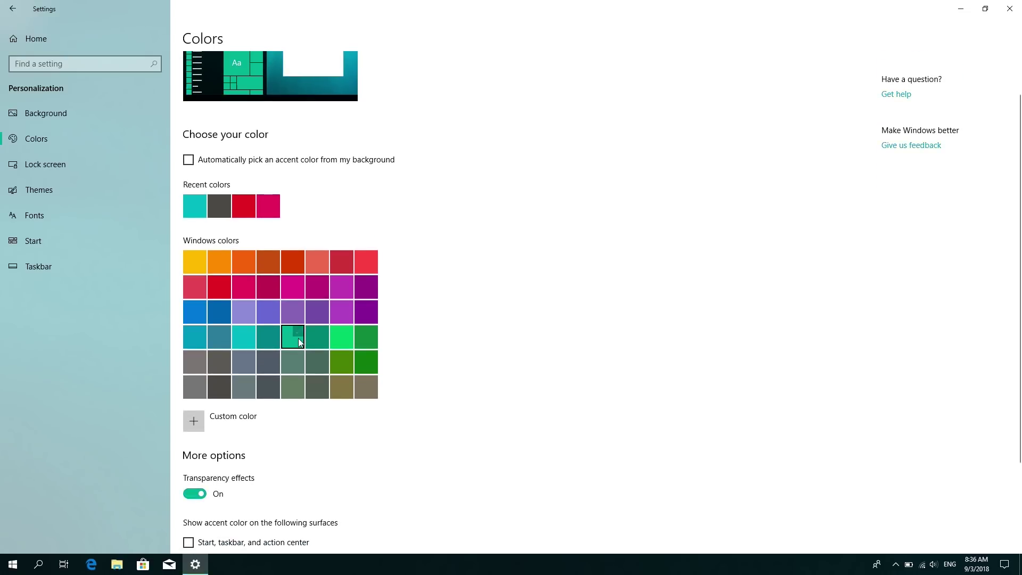
pyautogui.scroll(-1, 413, 366)
pyautogui.scroll(-3, 413, 365)
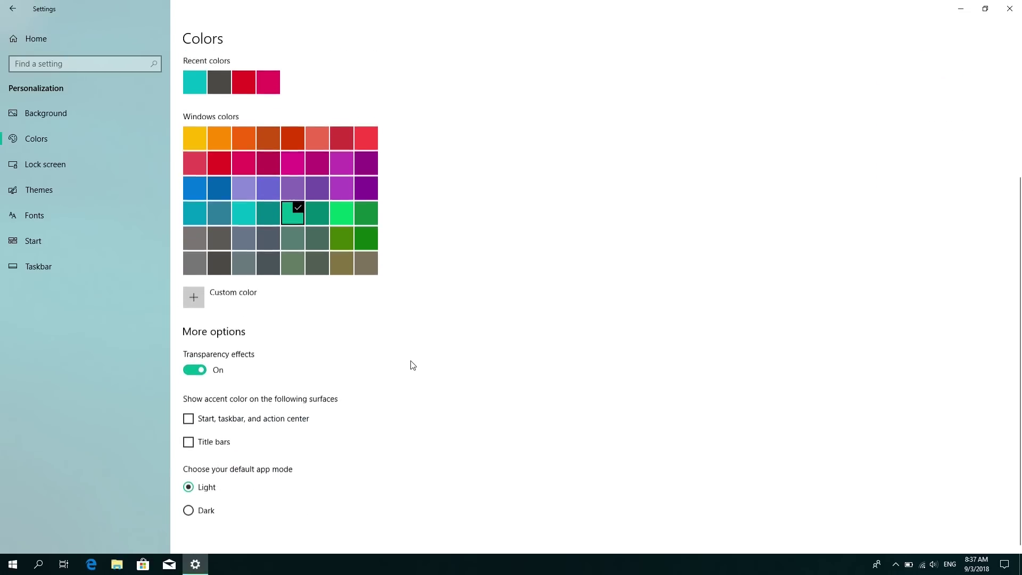
pyautogui.click(190, 514)
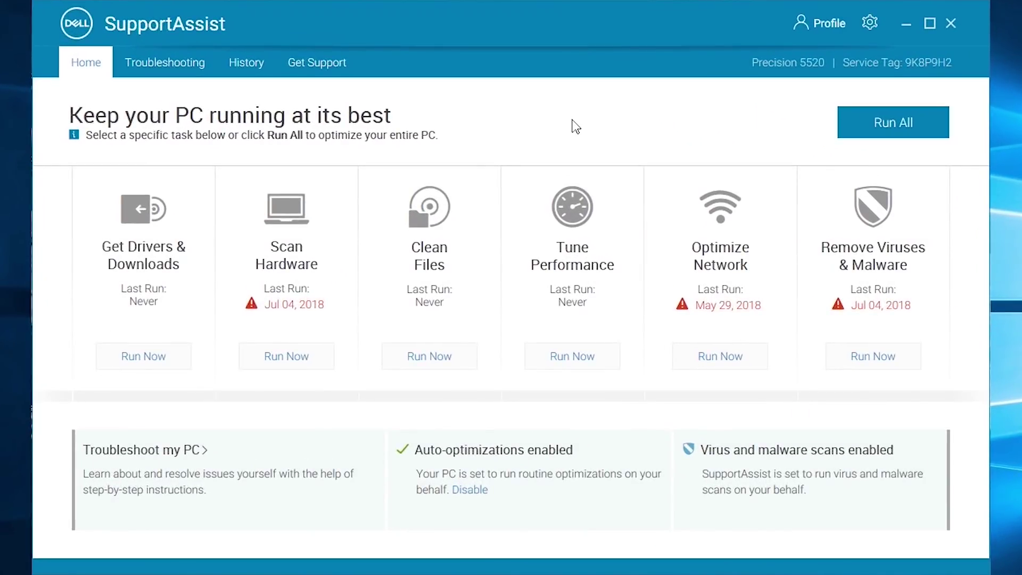
# Run the Get Drivers & Downloads scan in SupportAssist and open the seven found updates
pyautogui.click(147, 358)
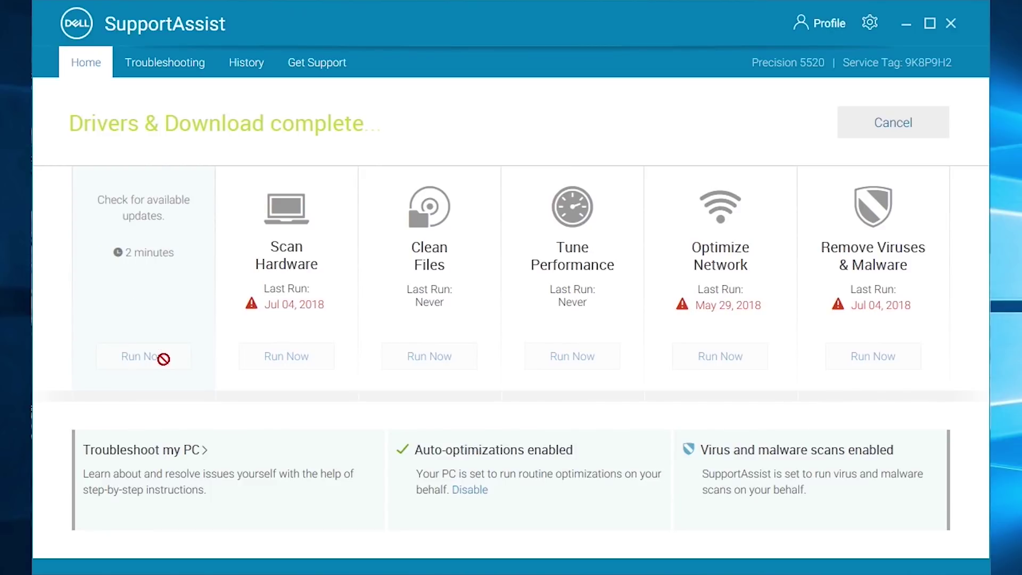
pyautogui.click(143, 357)
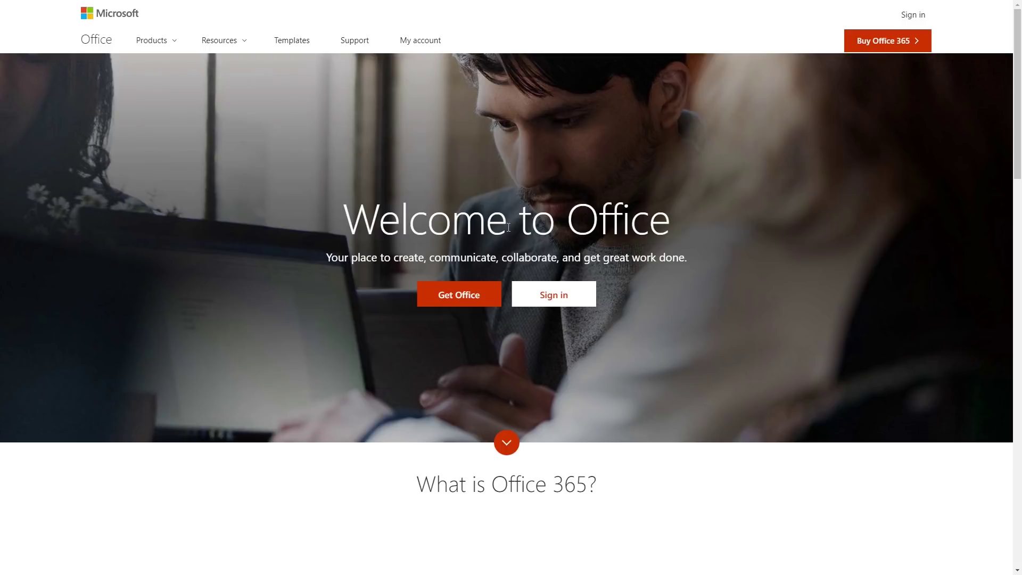
# Sign in to Office.com with the account e-mail and click through the welcome tour slides
pyautogui.write('email')
pyautogui.write('@em')
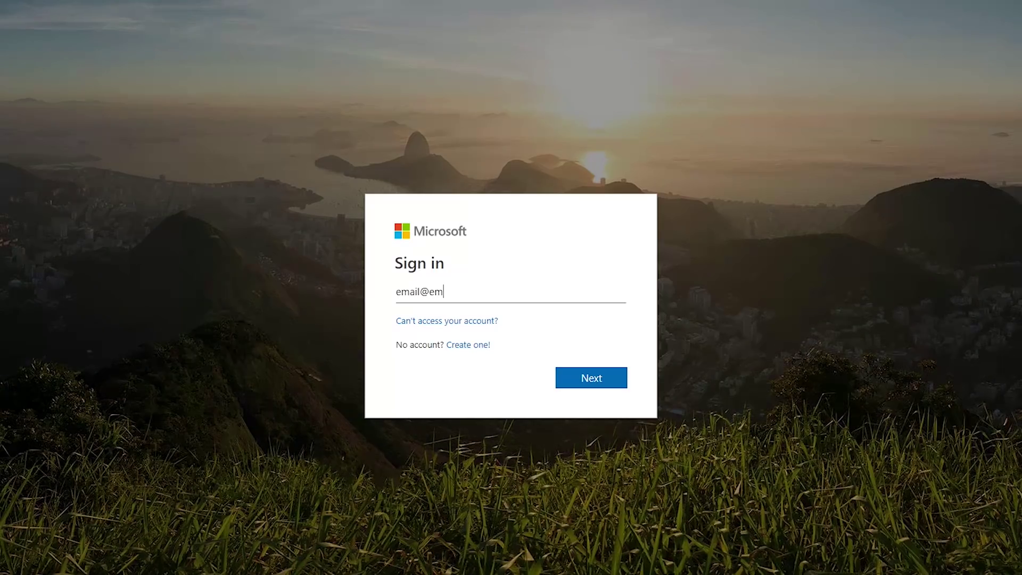
pyautogui.write('ail.com')
pyautogui.click(598, 381)
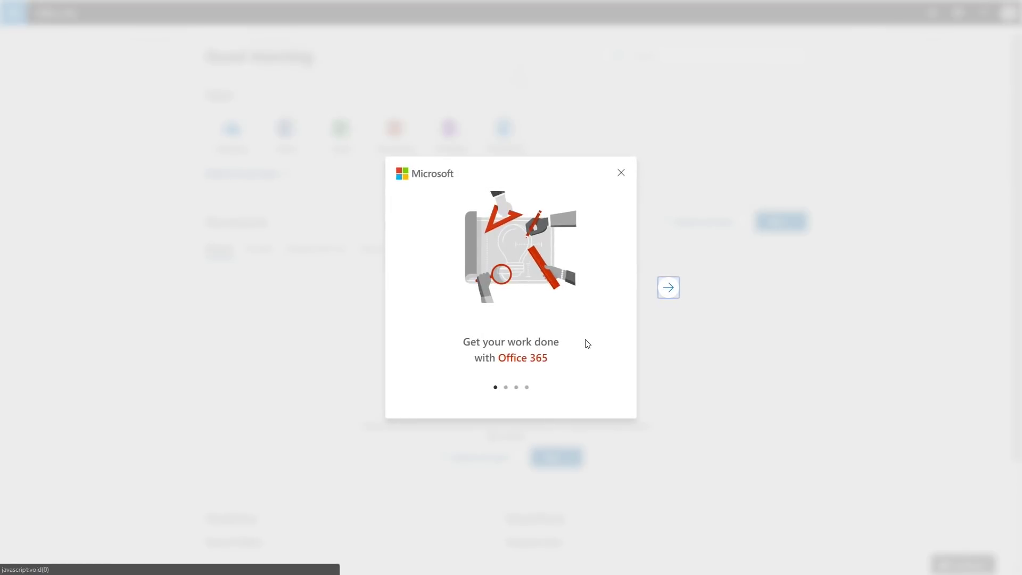
pyautogui.click(668, 290)
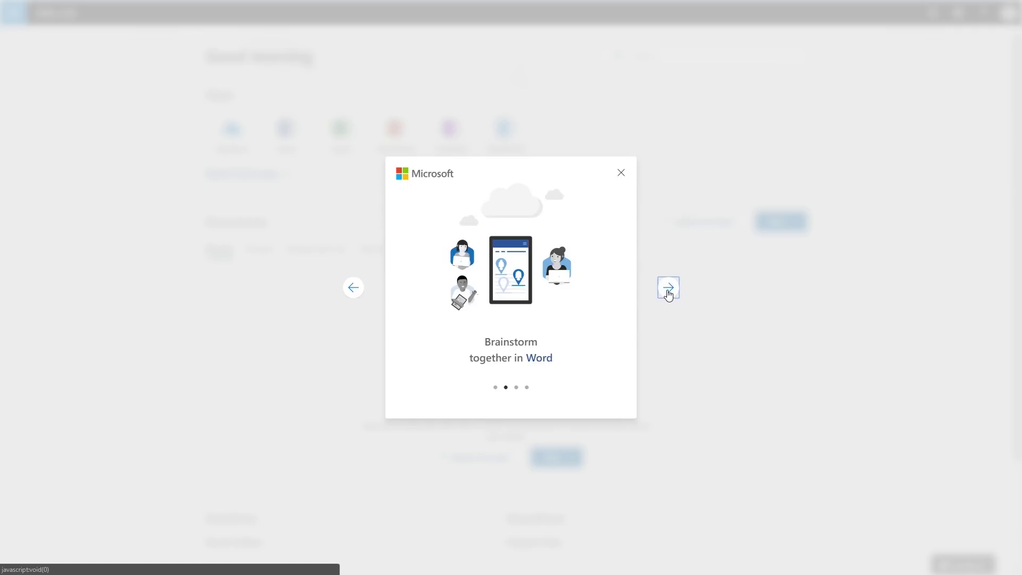
pyautogui.click(669, 289)
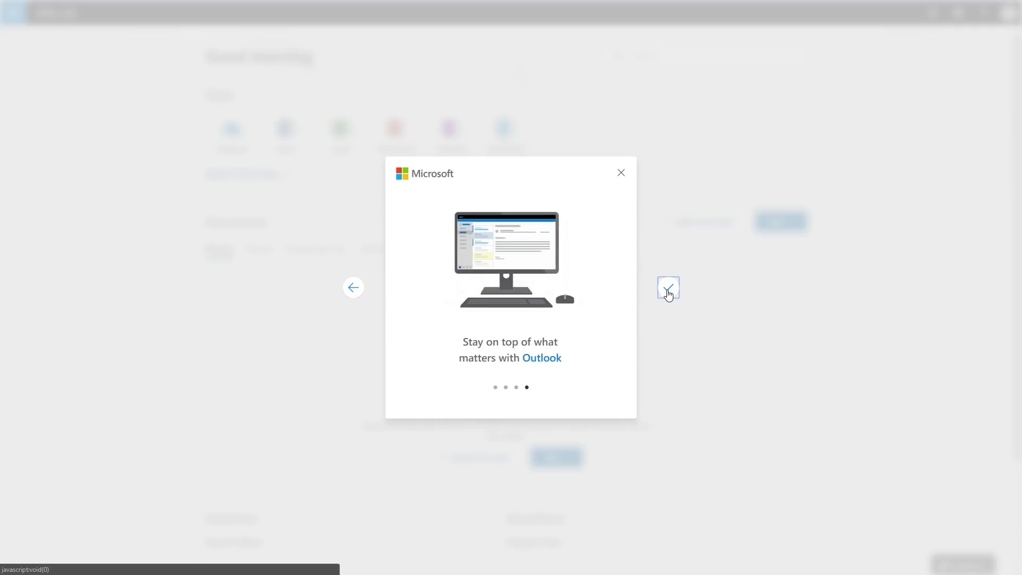
pyautogui.click(668, 290)
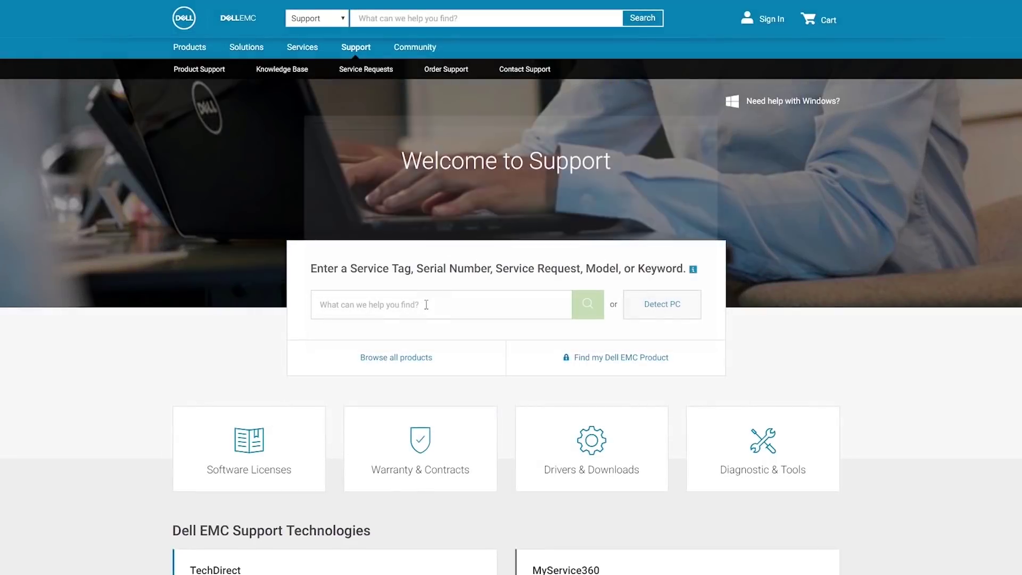
# Search Dell Support for the computer and open its Drivers & downloads page
pyautogui.click(426, 305)
pyautogui.write('ABC')
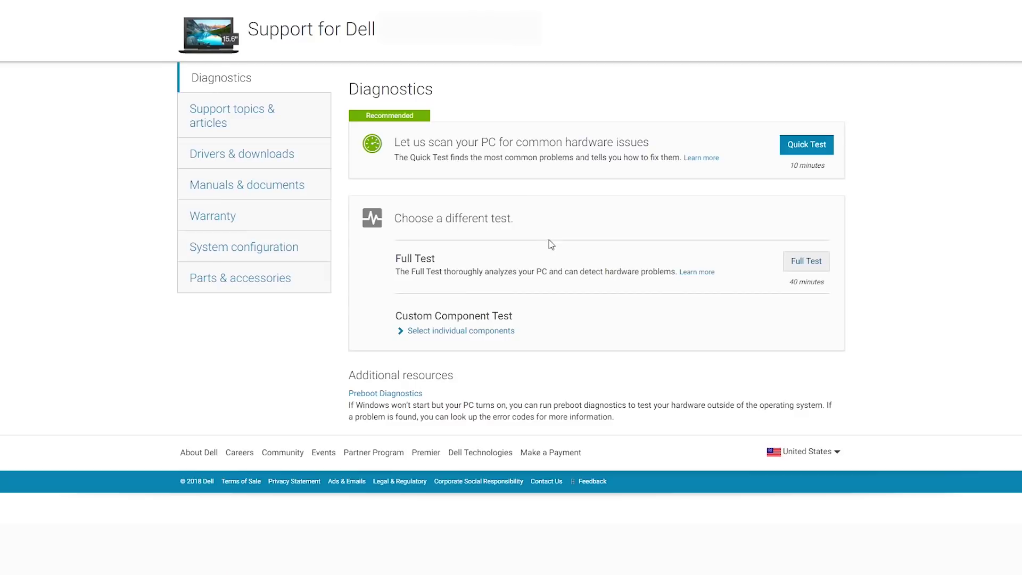
pyautogui.click(326, 160)
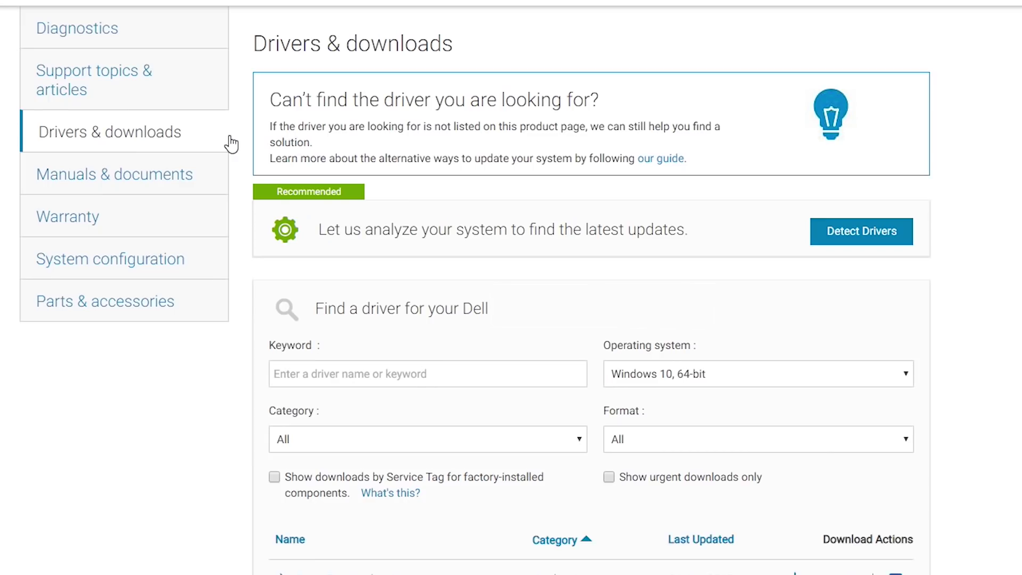
# Filter downloads to the Application category and expand Dell Digital Delivery Application
pyautogui.scroll(-6, 239, 152)
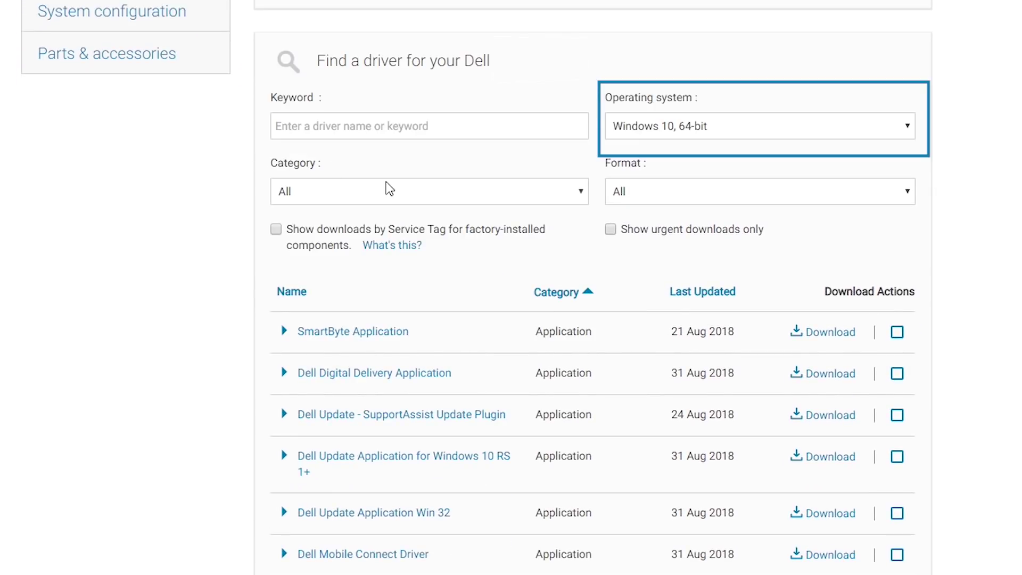
pyautogui.click(472, 193)
pyautogui.click(451, 232)
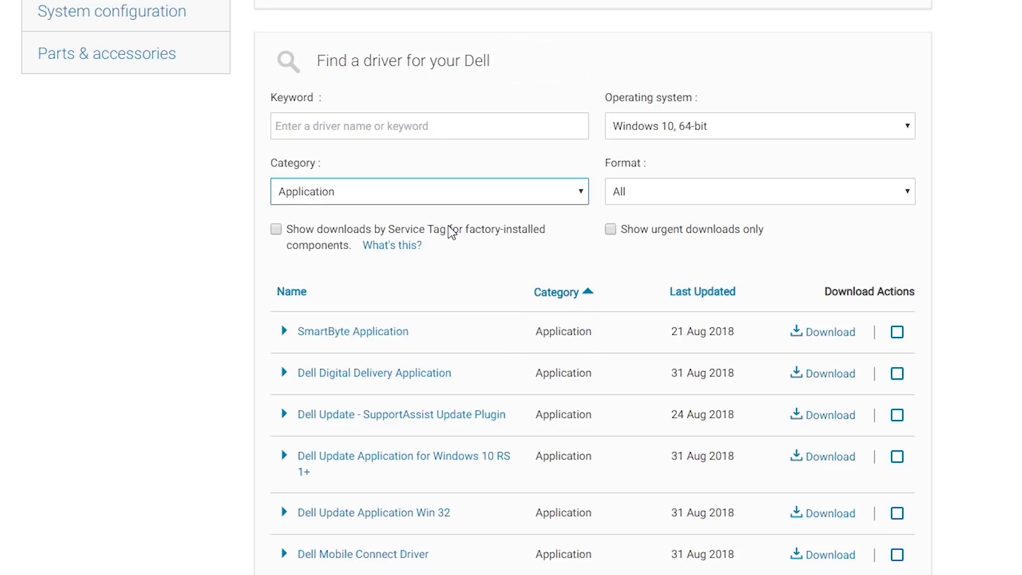
pyautogui.scroll(-2, 451, 232)
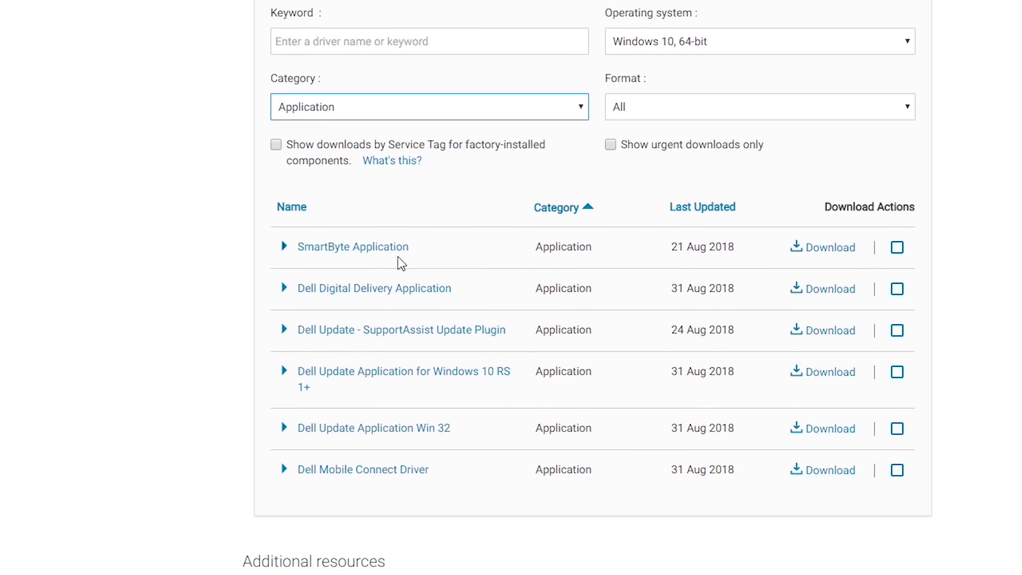
pyautogui.click(376, 292)
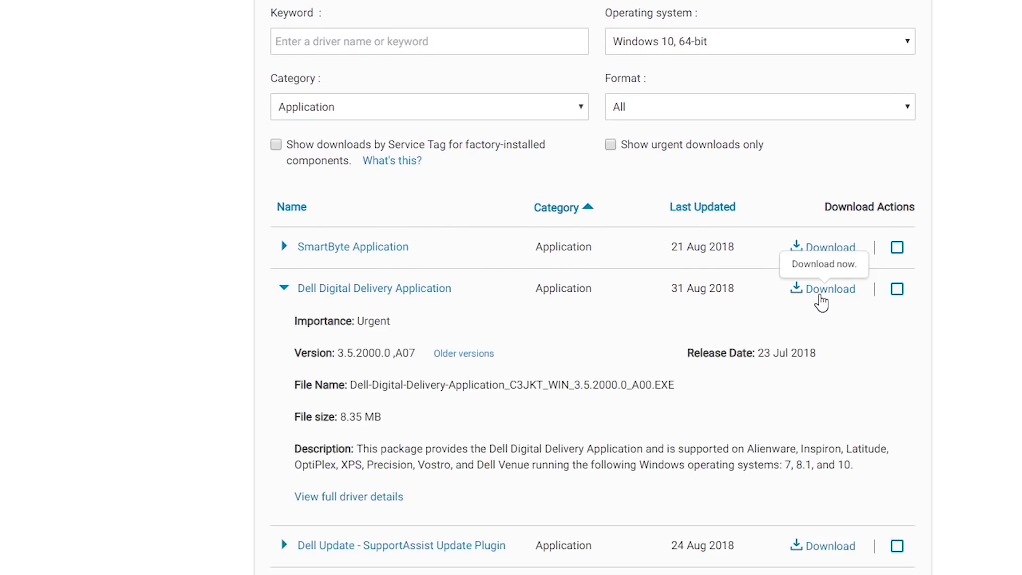